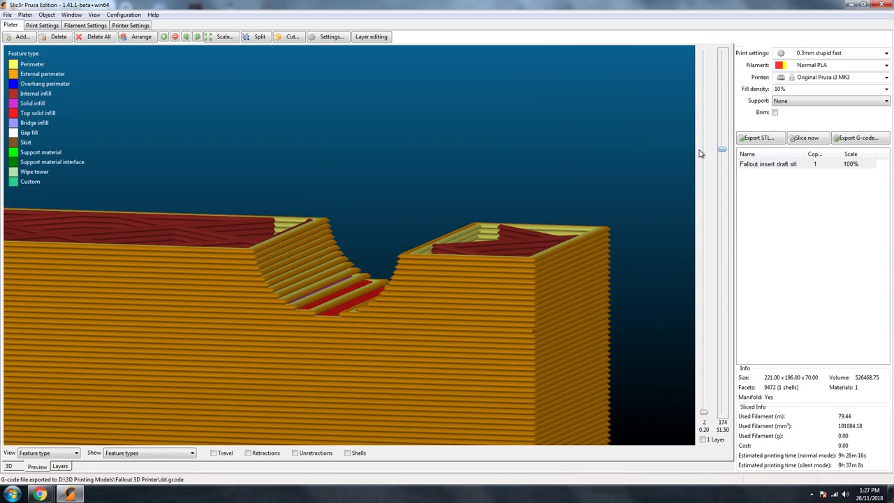
Raise the layer slider to reveal higher layers around the insert's horizontal hole
left_click_drag(701, 153, 714, 141)
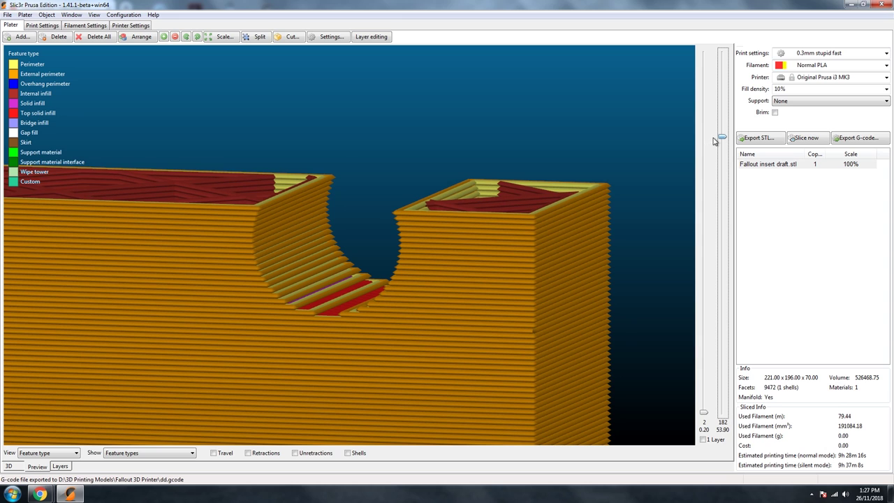
key("Up")
key("Up")
key("Up")
key("Up")
key("Up")
key("Up")
key("Up")
key("Up")
key("Up")
key("Up")
key("Up")
key("Up")
key("Up")
key("Up")
key("Up")
key("Up")
key("Up")
key("Up")
key("Up")
key("Up")
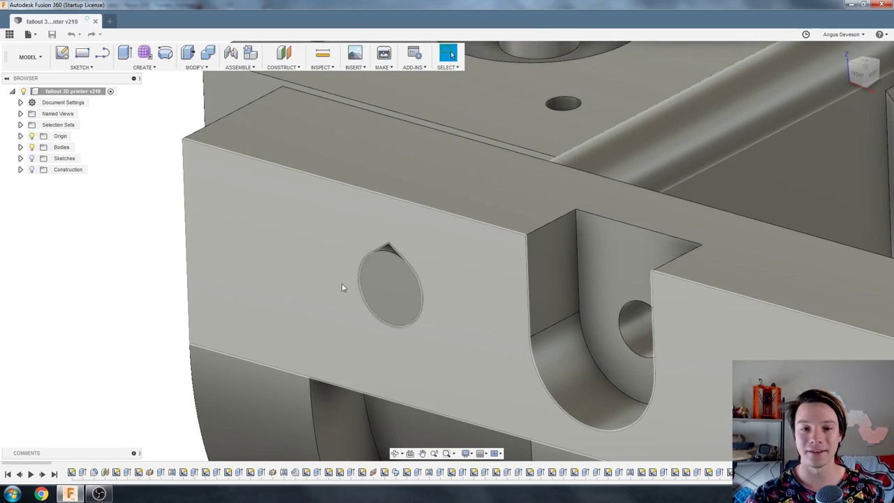
Select the circular face inside the teardrop-topped hole on the part's side wall
left_click(366, 273)
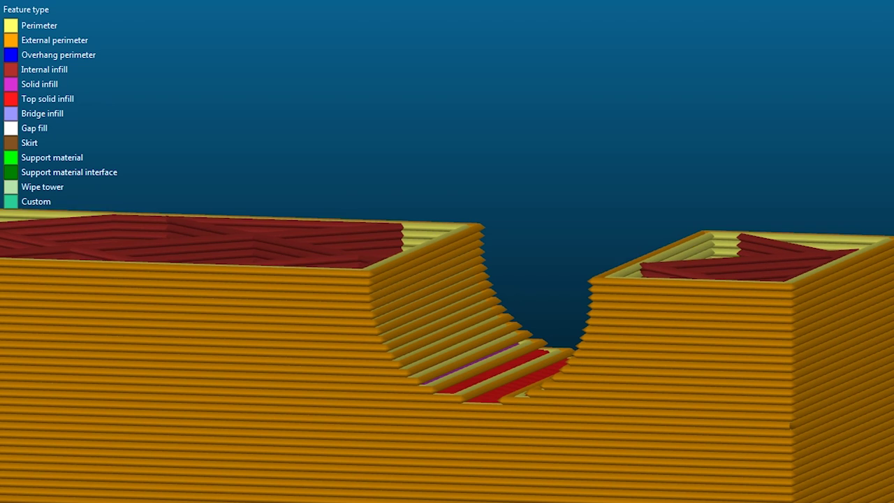
Step up five layers until bridge infill spans the top of the round hole
key("Up")
key("Up")
key("Up")
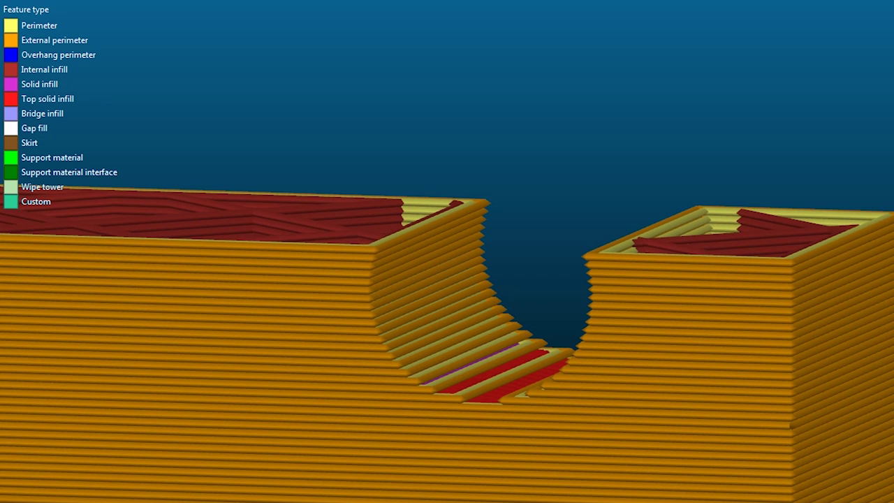
key("Up")
key("Up")
key("Up")
key("Up")
key("Up")
key("Up")
key("Up")
key("Up")
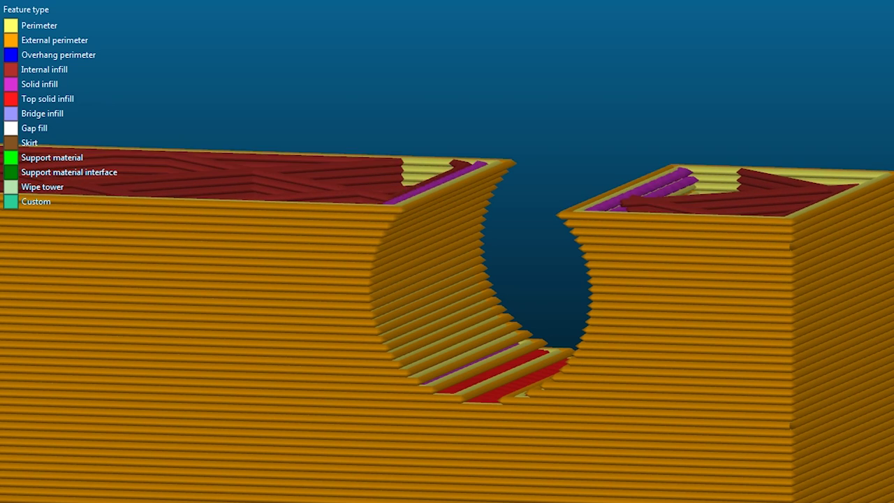
key("Up")
key("Up")
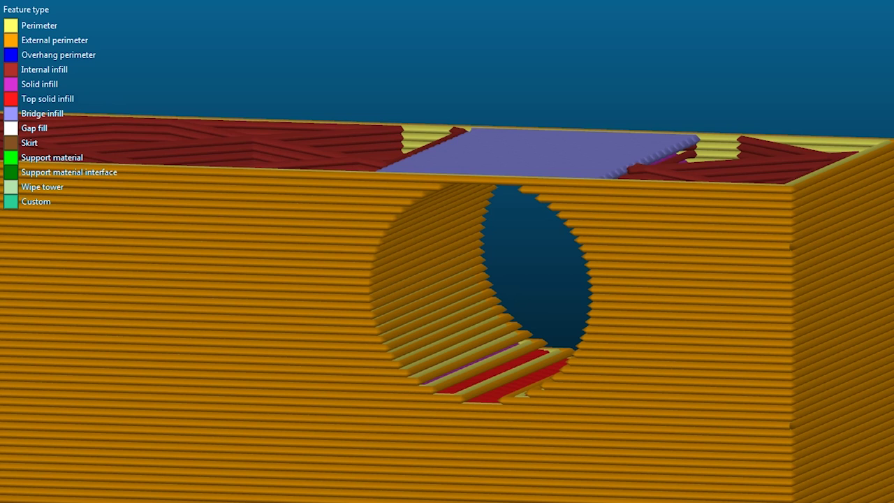
key("Up")
key("Up")
key("Up")
key("Up")
key("Up")
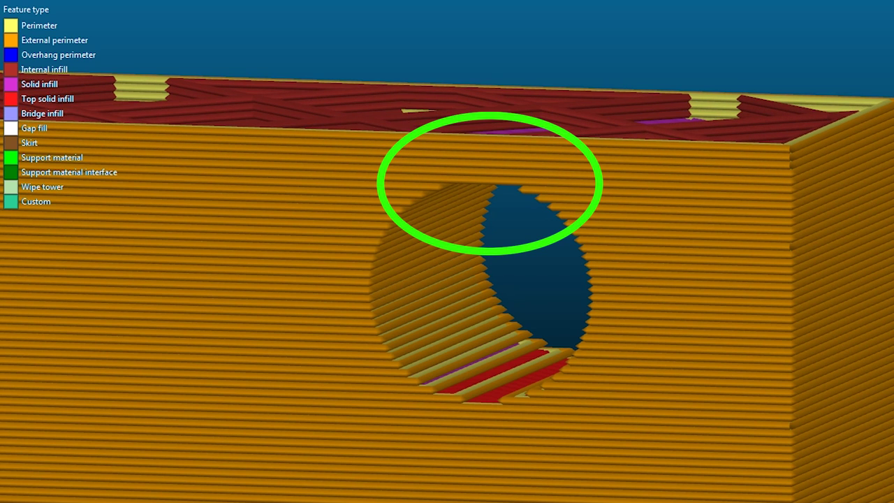
key("Up")
key("Up")
key("Up")
key("Up")
key("Up")
key("Up")
key("Up")
key("Up")
key("Up")
key("Up")
key("Up")
key("Up")
key("Up")
key("Up")
key("Up")
key("Up")
key("Up")
key("Up")
key("Up")
key("Up")
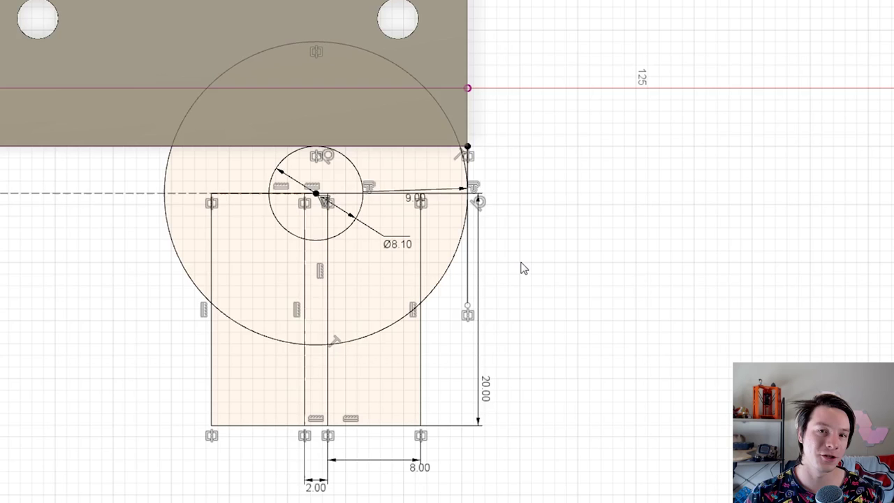
Zoom and pan across the clamp-slot sketch to inspect its dimensions around the Ø8.10 hole
scroll(370, 156, "up", 5)
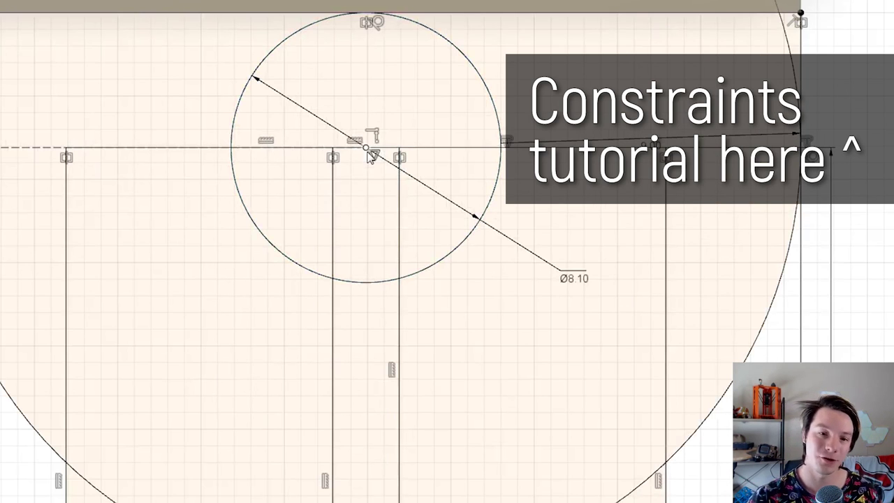
scroll(372, 155, "down", 3)
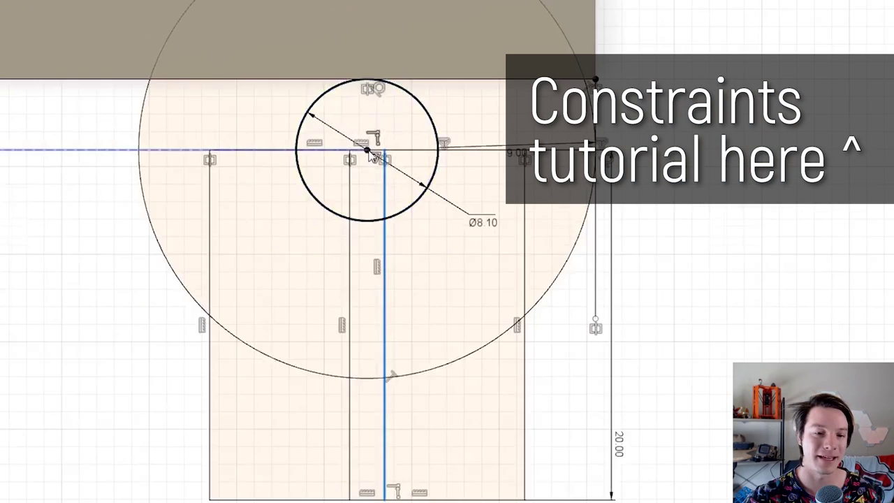
scroll(373, 155, "down", 3)
middle_click_drag(373, 155, 347, 36)
scroll(300, 275, "up", 2)
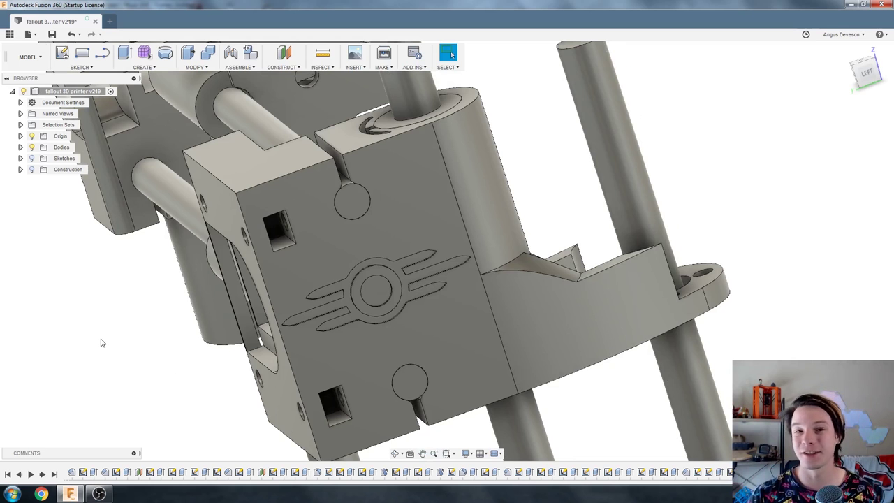
Select the vertical rod hole's circular face and zoom in on its top
left_click(349, 196)
scroll(320, 176, "up", 5)
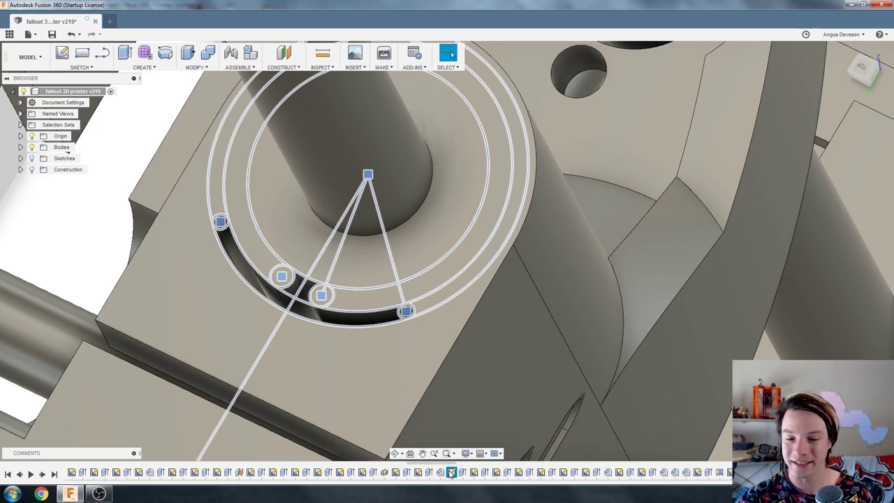
right_click(452, 473)
left_click(511, 378)
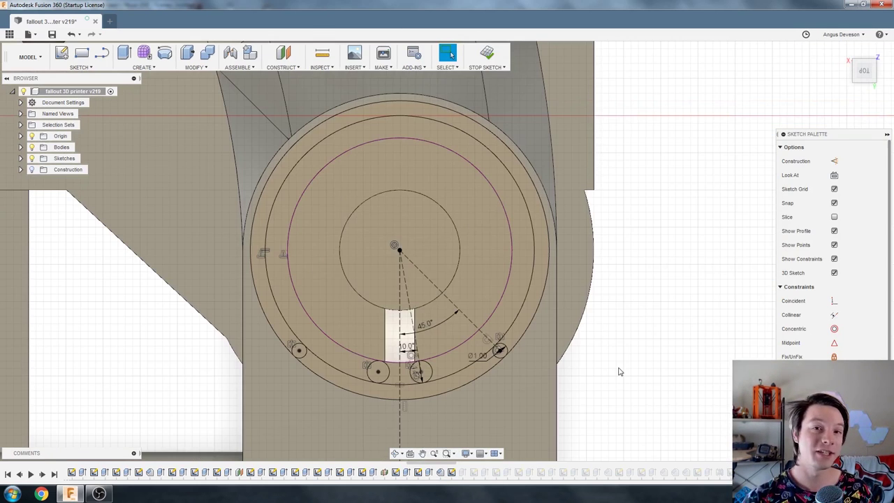
left_click(513, 245)
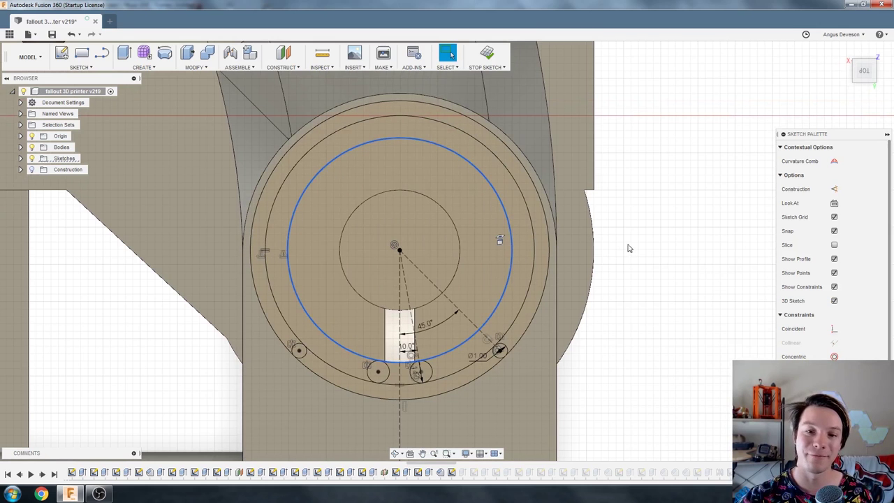
scroll(640, 255, "up", 2)
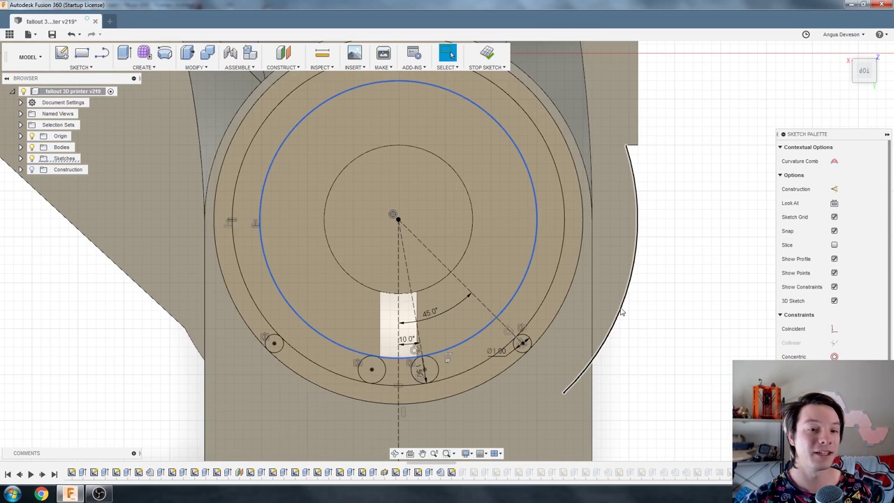
scroll(563, 303, "up", 2)
key("Escape")
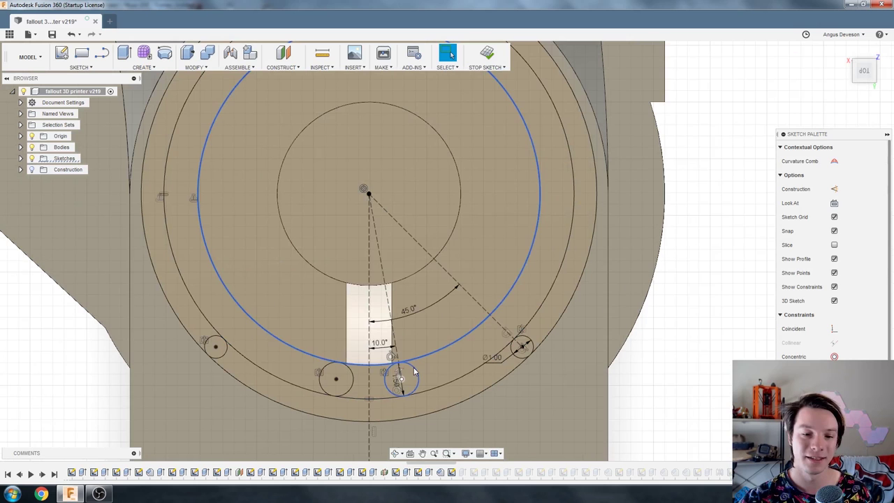
left_click(418, 374)
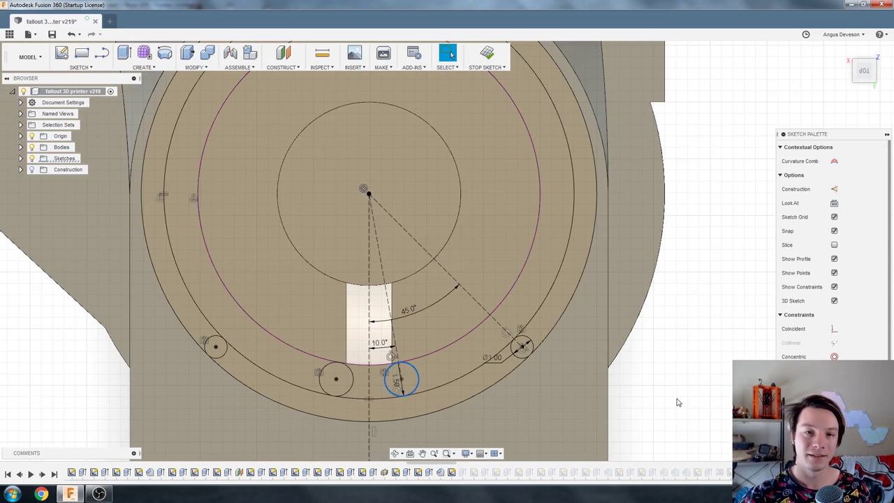